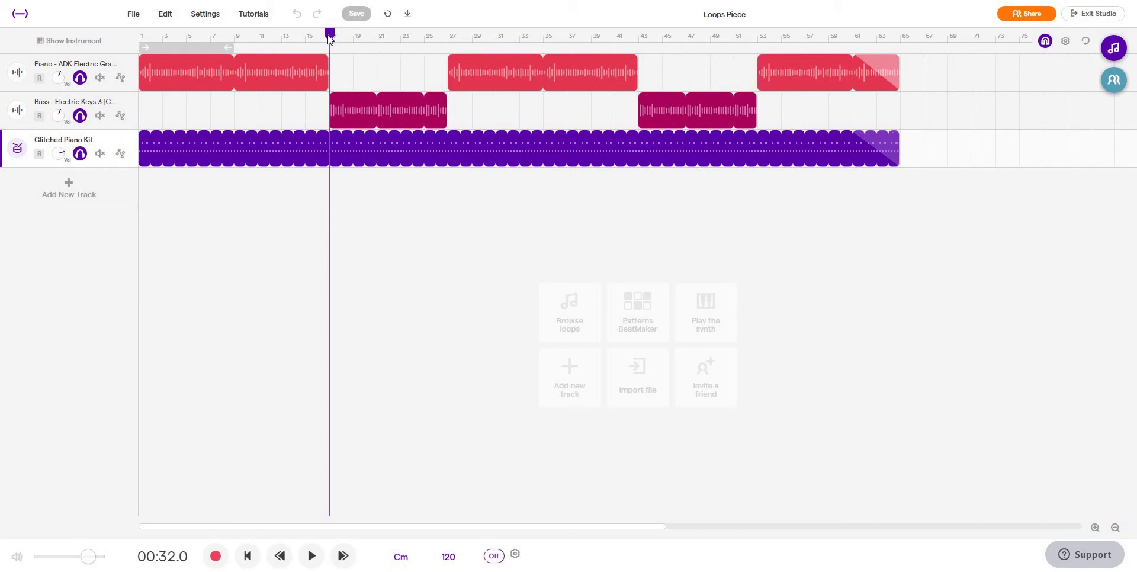
Scrub the playhead along the ruler, bring it back to bar 1, and start playback.
left_click(186, 35)
left_click_drag(136, 32, 327, 45)
left_click_drag(324, 40, 144, 53)
mouse_move(260, 86)
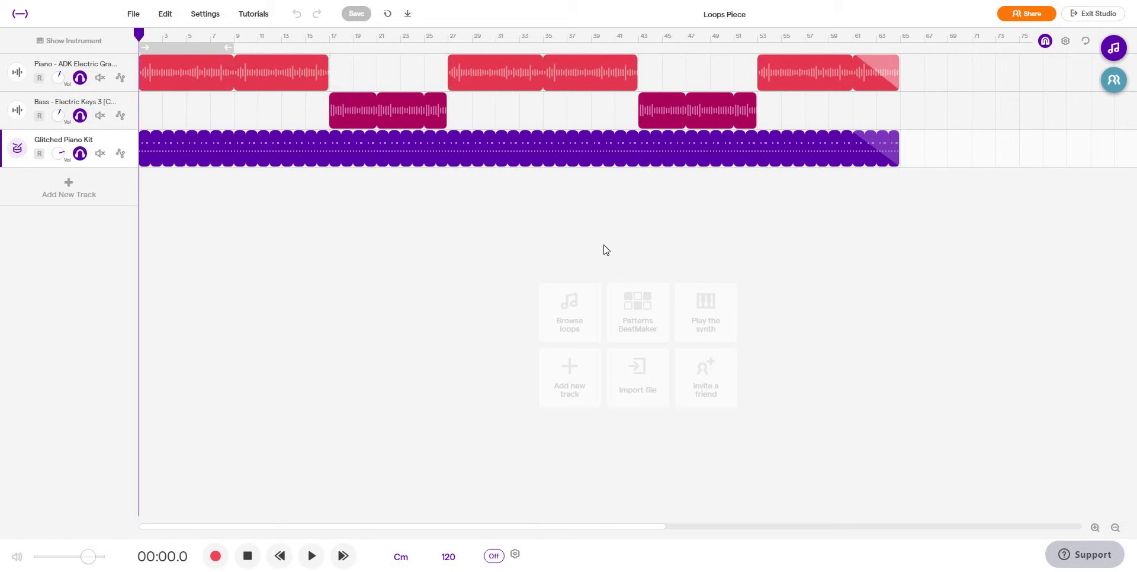
mouse_move(184, 82)
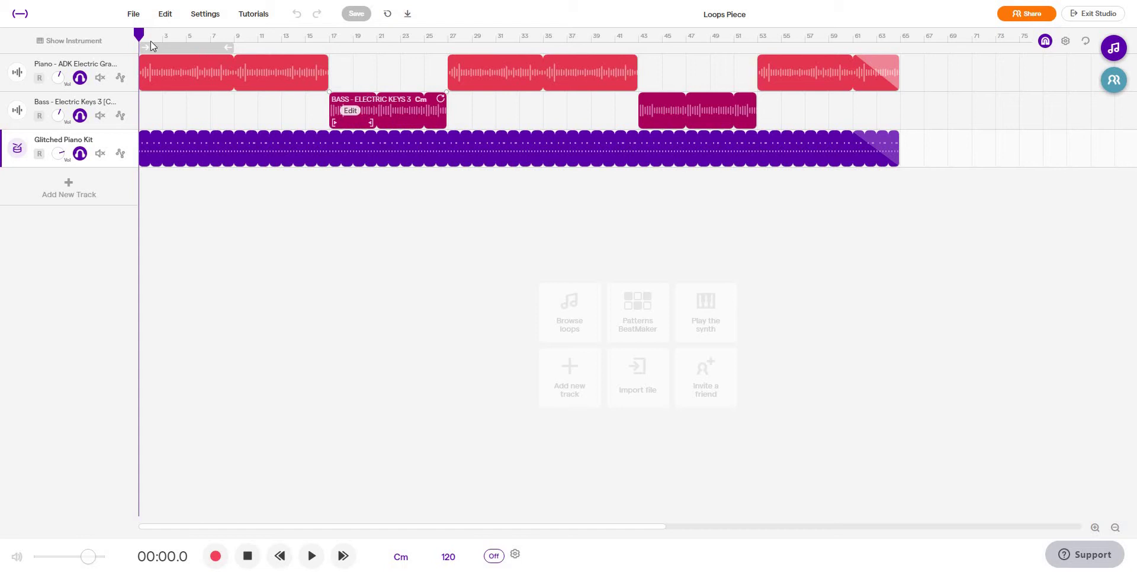
left_click(162, 36)
left_click_drag(261, 36, 138, 47)
left_click(312, 556)
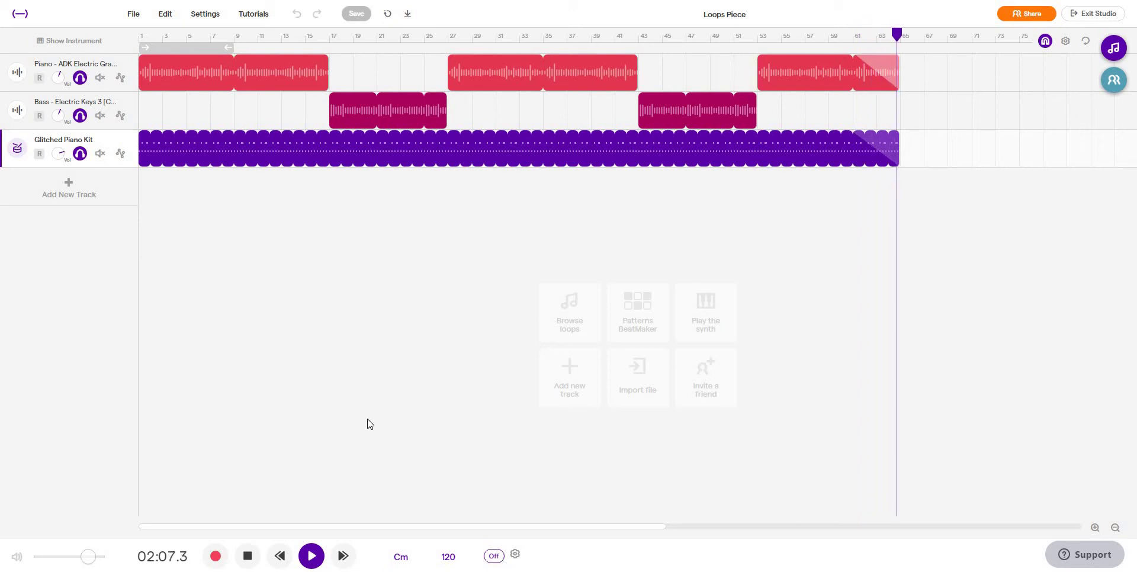
Let the piece play past bar 64 to its end, then stop playback.
key("space")
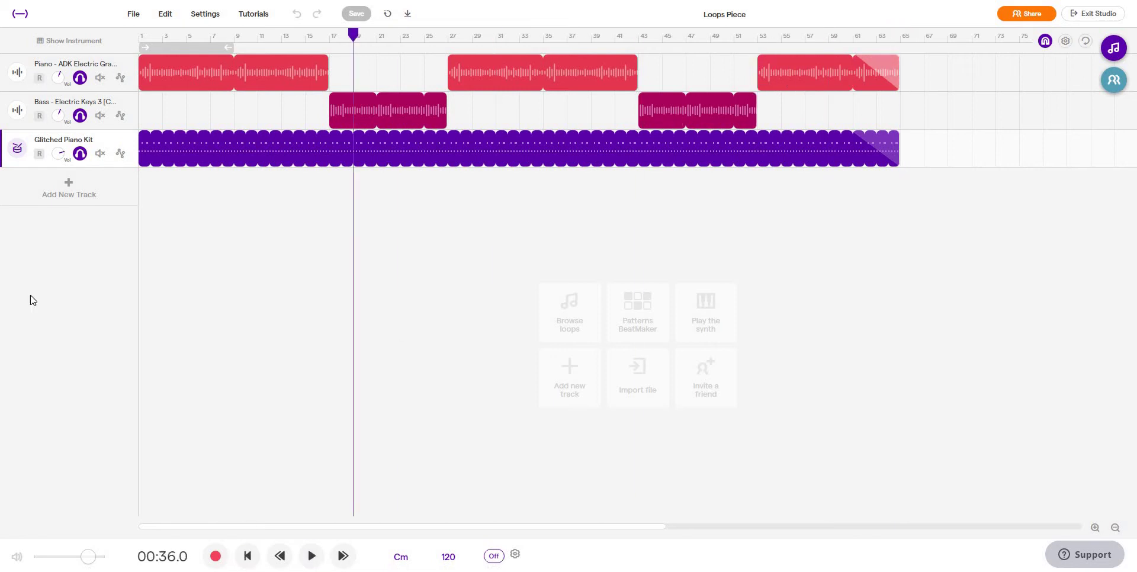
Return the playhead to bar 1.
key("Return")
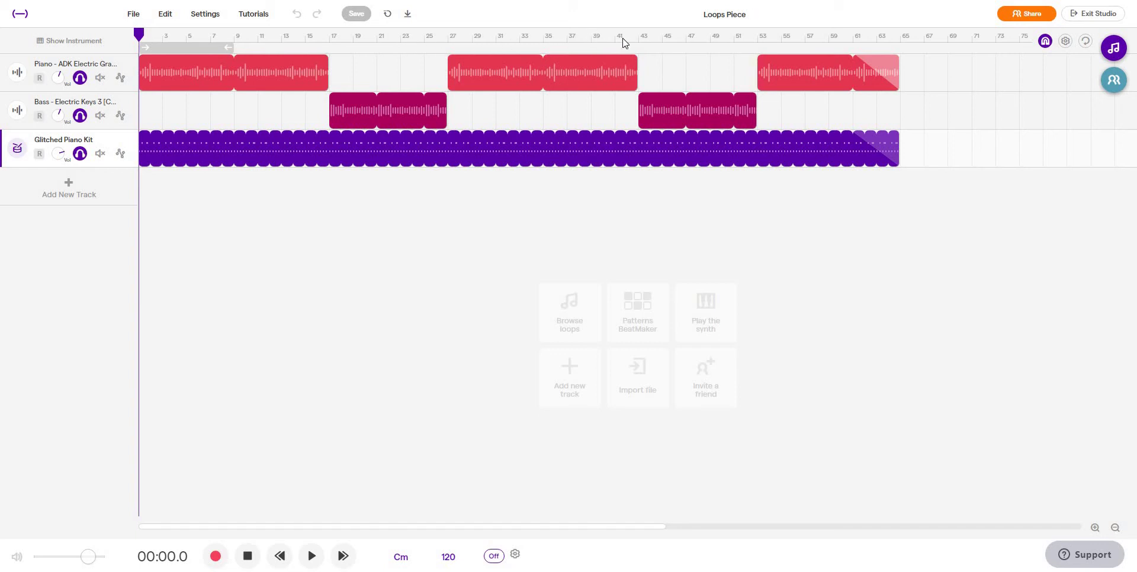
Zoom into the timeline and scroll to show bars 50–69 up close.
scroll(622, 42, "up", 2)
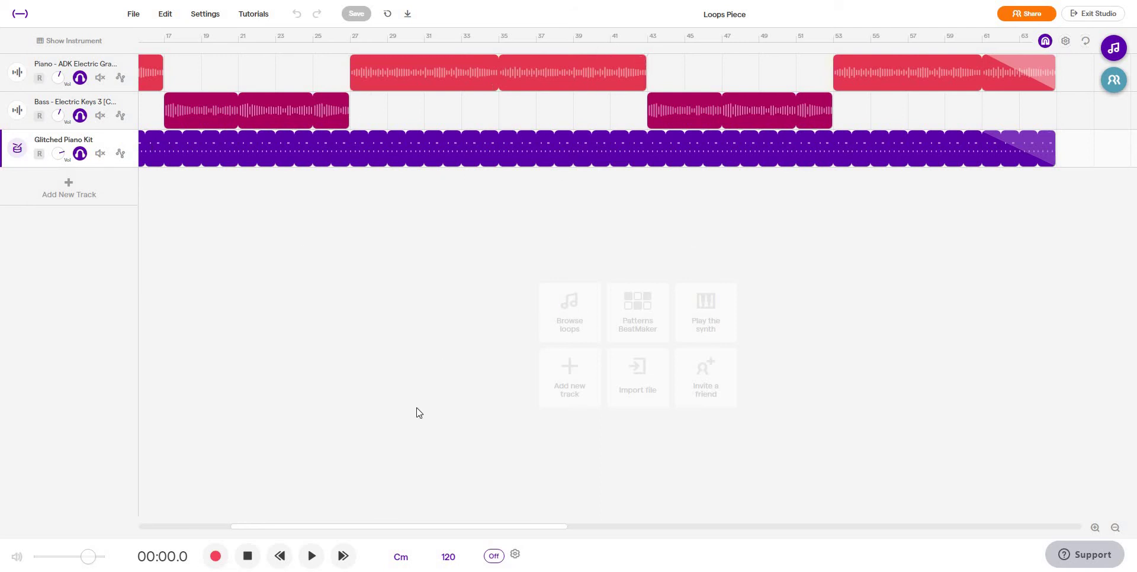
left_click_drag(357, 530, 232, 532)
left_click_drag(352, 526, 518, 414)
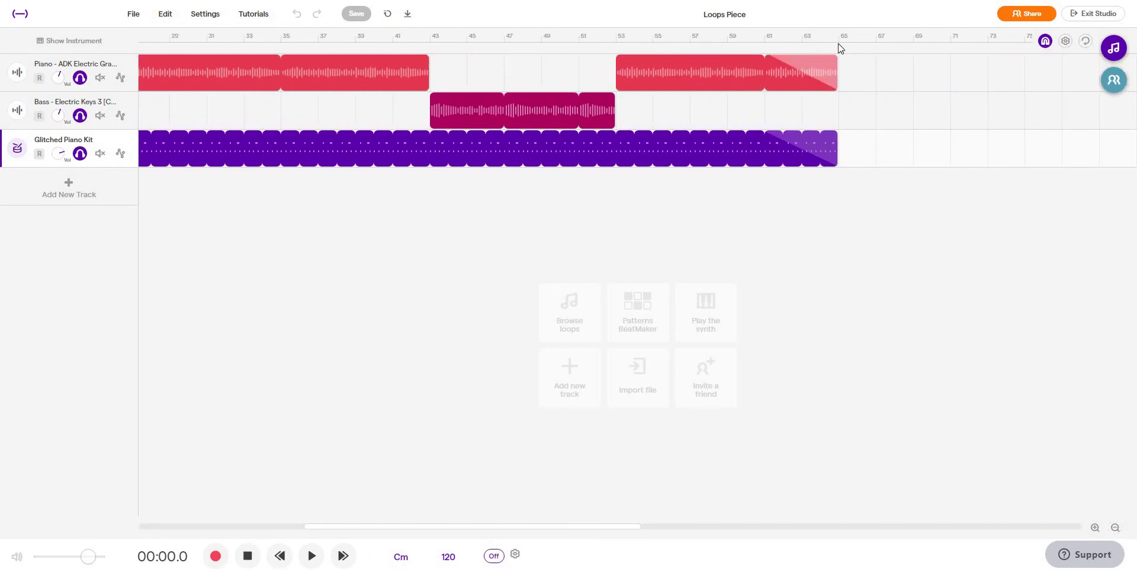
scroll(837, 44, "up", 5)
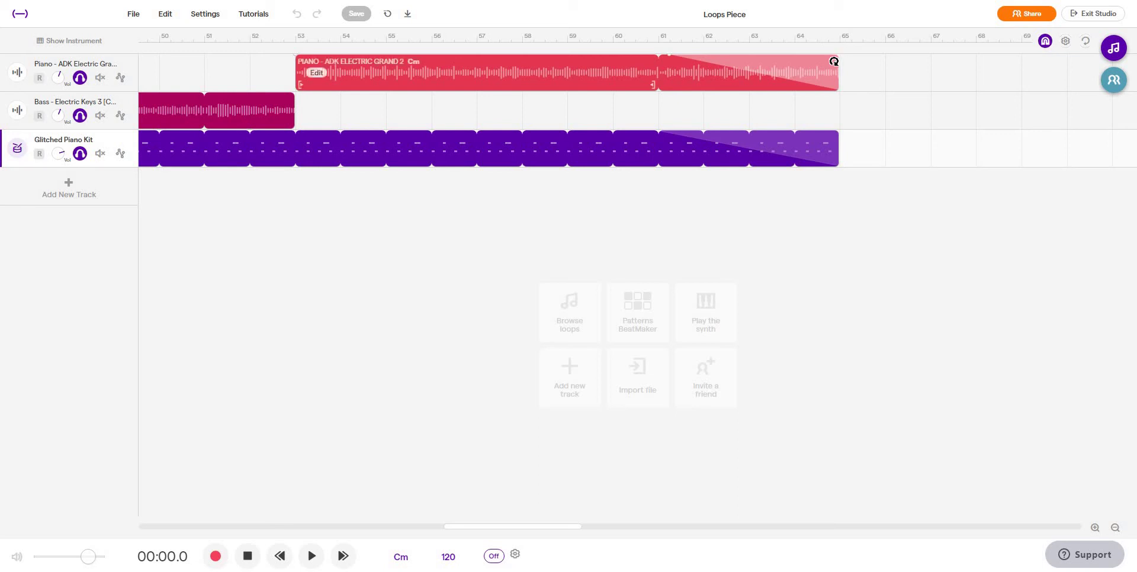
Adjust the final piano loop so it ends exactly where the percussion clip ends.
left_click(804, 65)
mouse_move(804, 65)
left_mouse_down()
mouse_move(787, 68)
mouse_move(792, 57)
left_mouse_up()
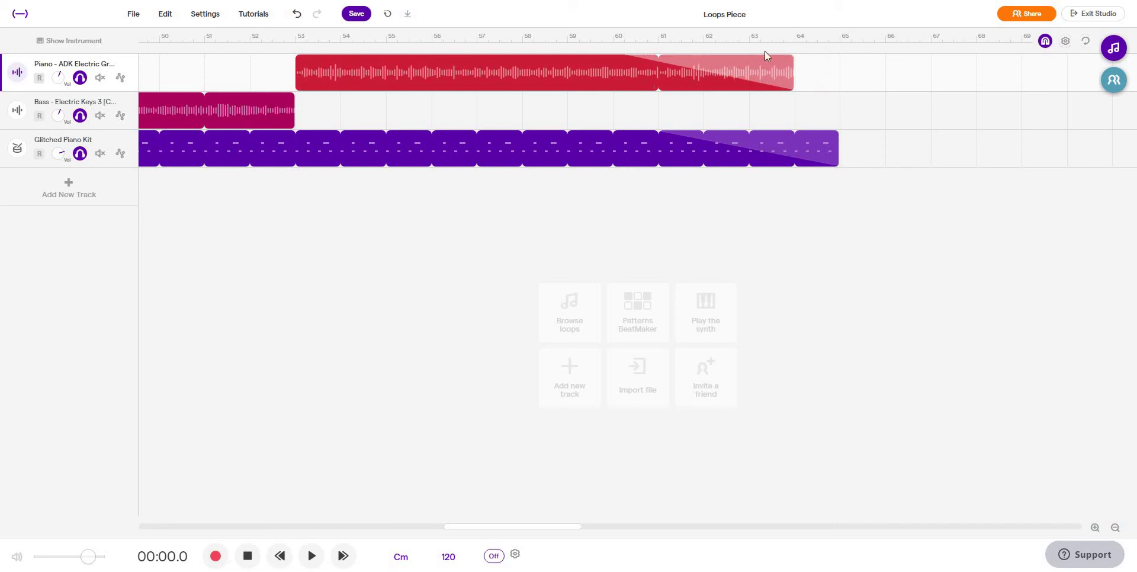
mouse_move(791, 64)
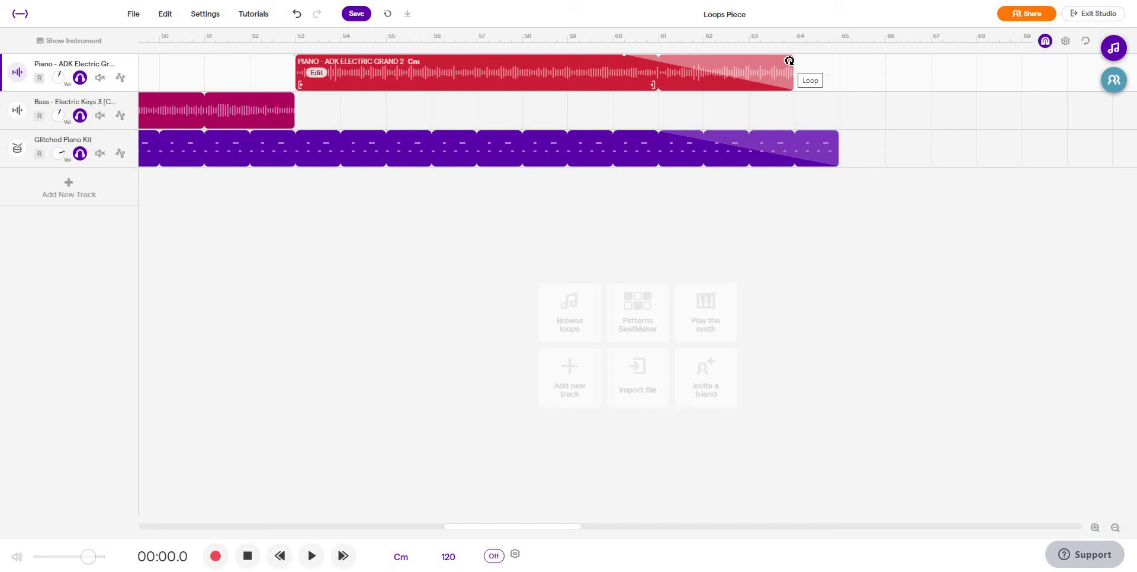
left_click_drag(789, 61, 838, 61)
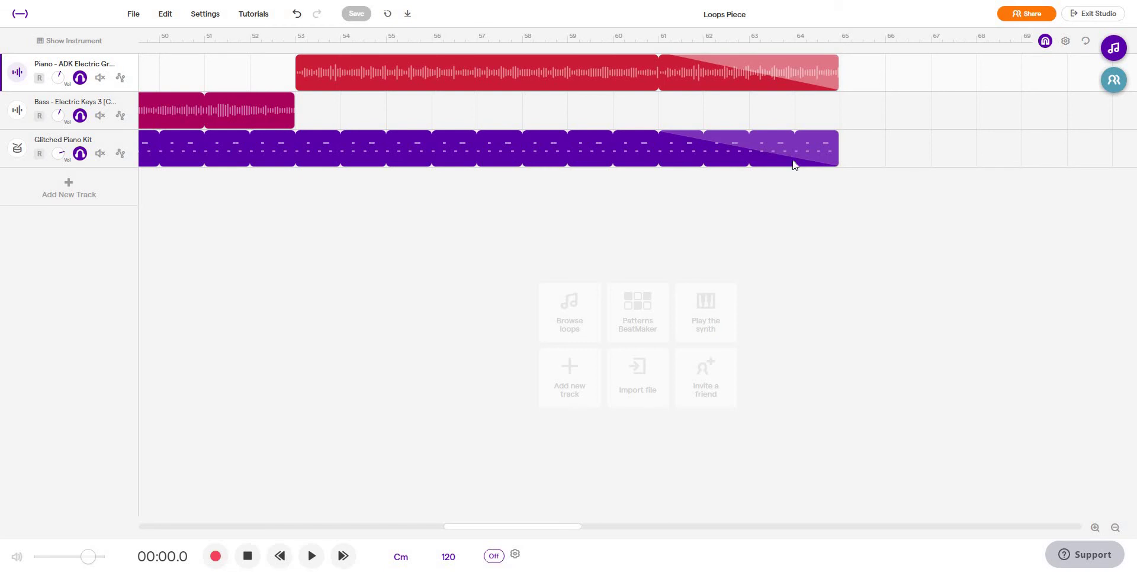
Zoom back out and scroll to show the whole arrangement from bar 1.
scroll(790, 164, "down", 2)
scroll(741, 193, "down", 1)
left_click_drag(515, 527, 396, 525)
scroll(520, 331, "down", 4)
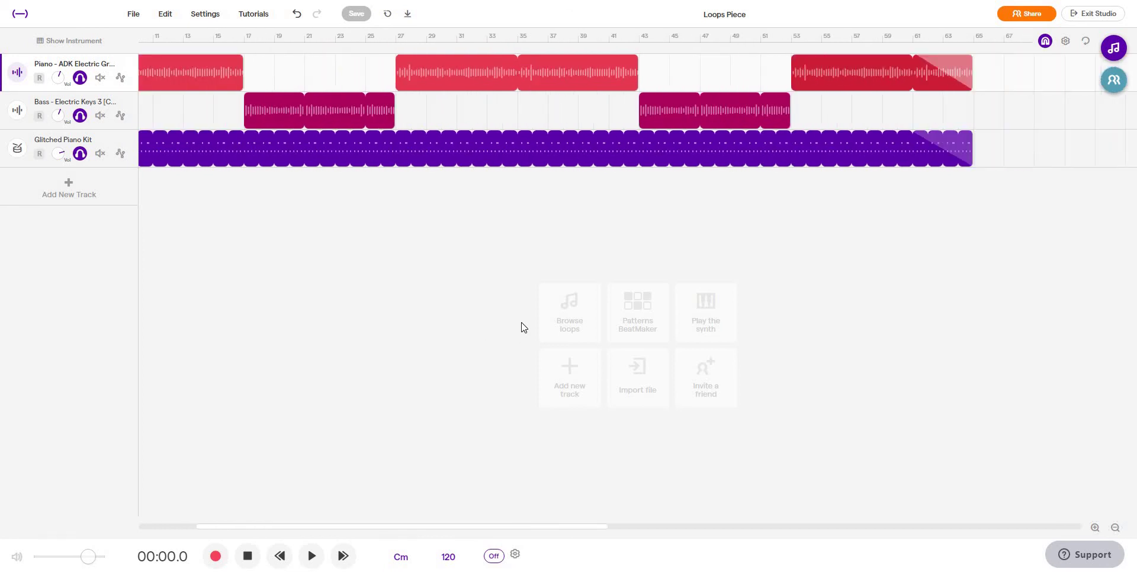
left_click_drag(496, 529, 462, 530)
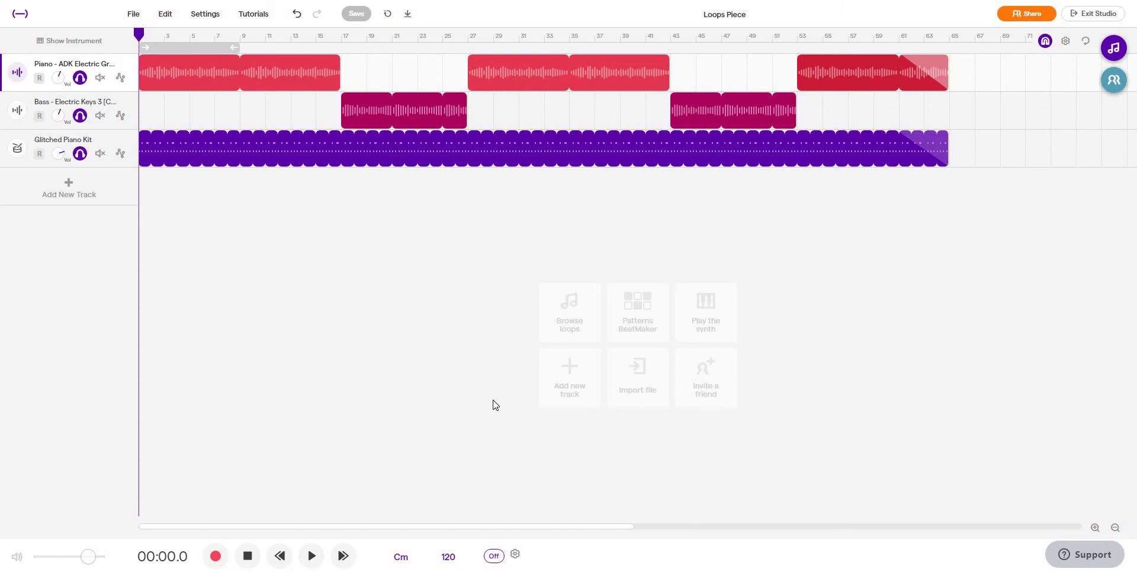
Mute the Glitched Piano Kit track and play the opening bars without percussion, then stop.
left_click(101, 154)
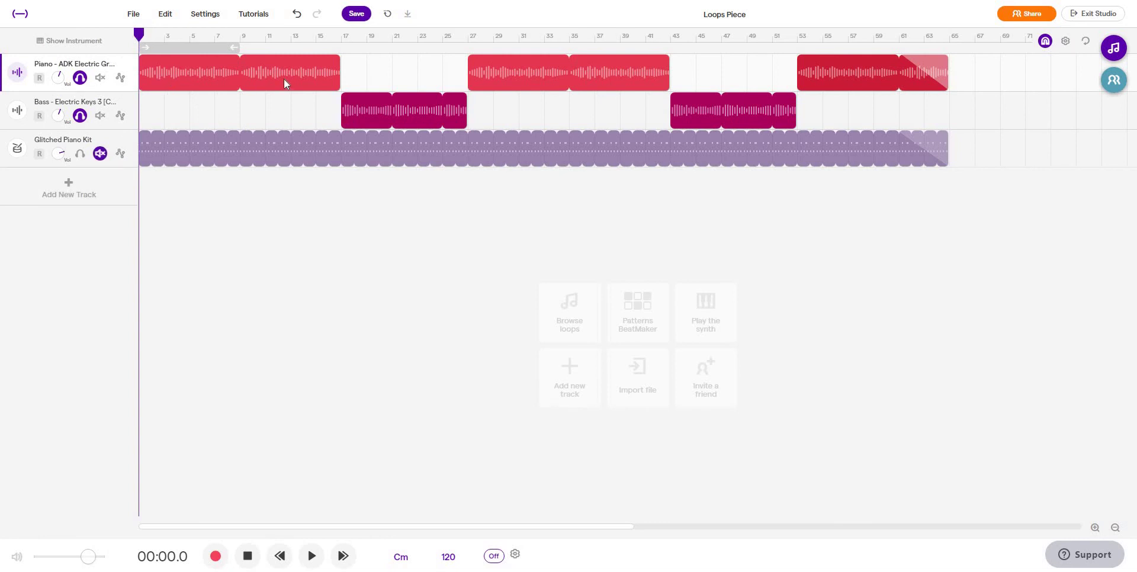
left_click(290, 65)
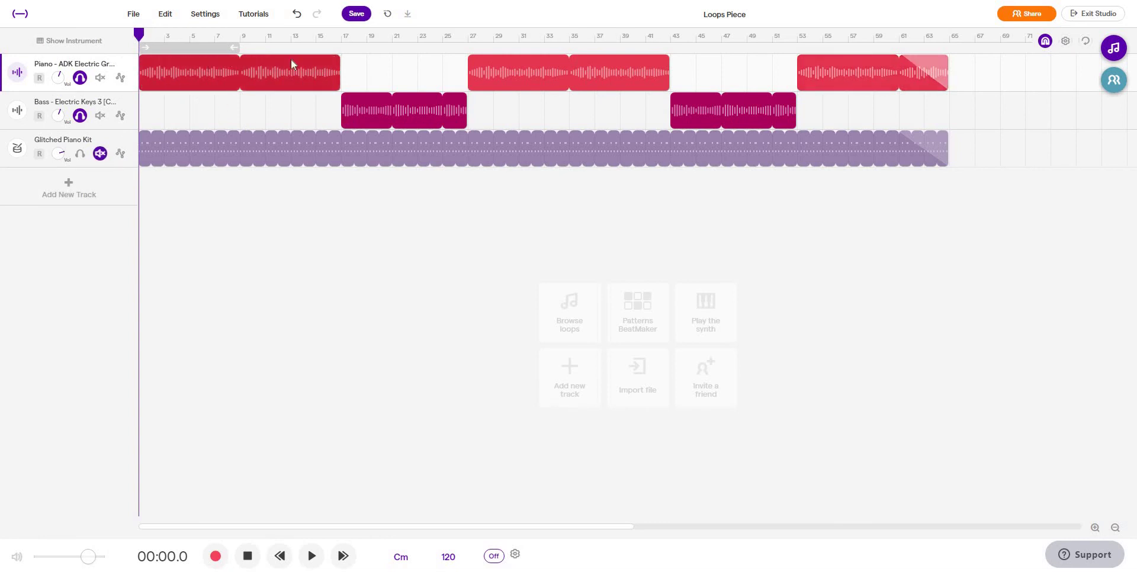
left_click(308, 165)
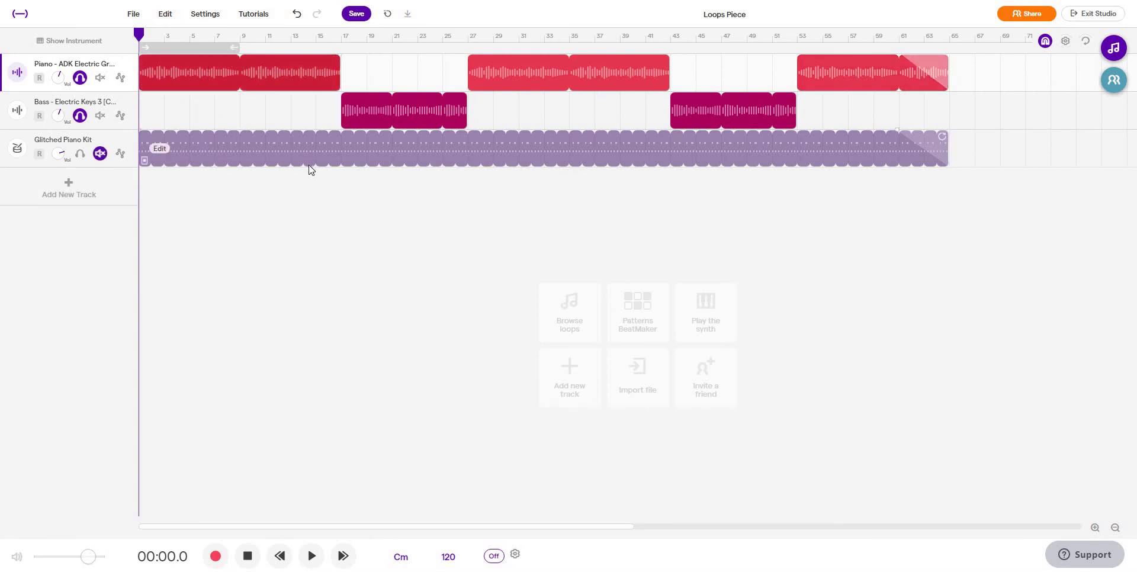
left_click(297, 117)
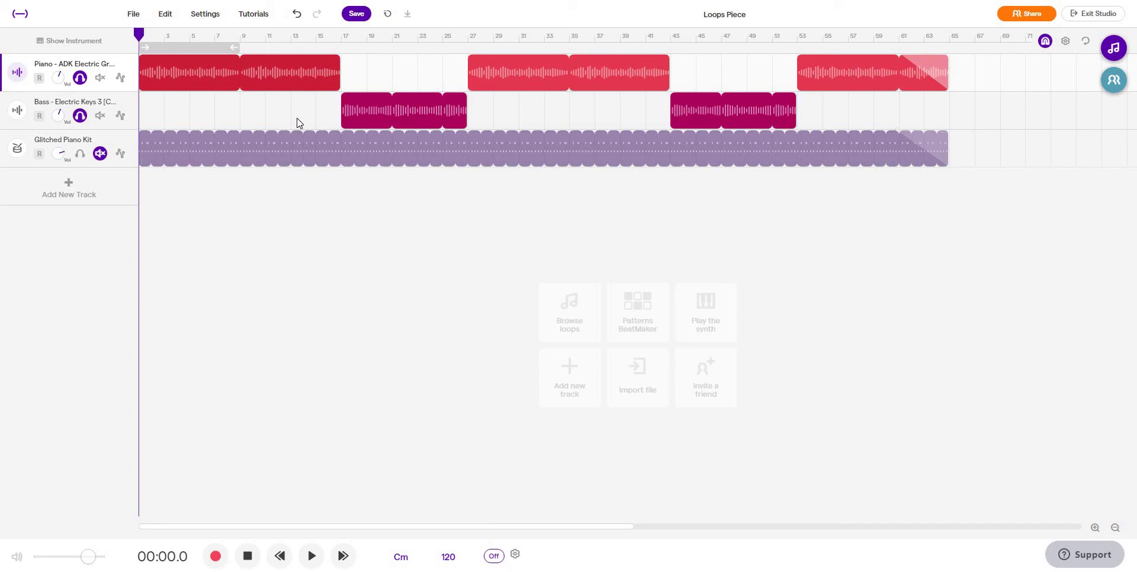
left_click(310, 555)
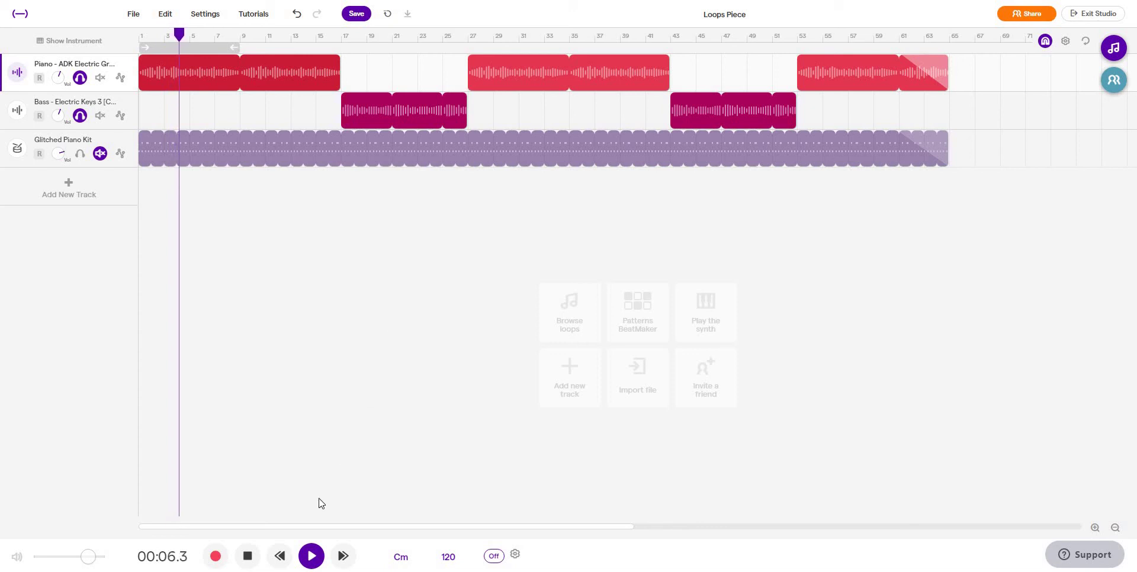
key("space")
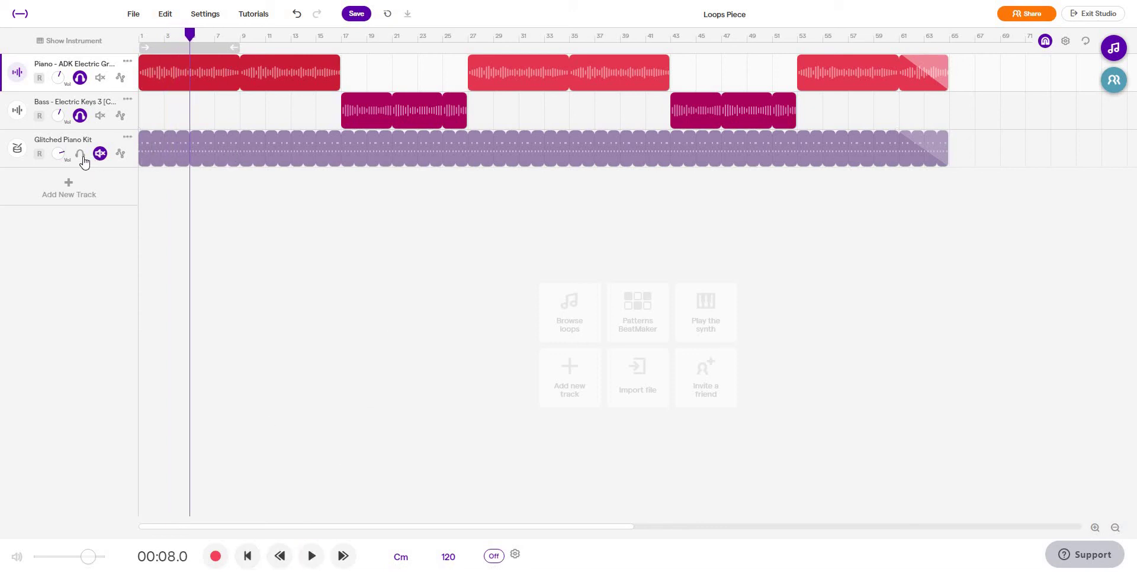
Unmute and solo the Glitched Piano Kit, audition it from bar 1, then bring bass back.
left_click(99, 154)
left_click(80, 154)
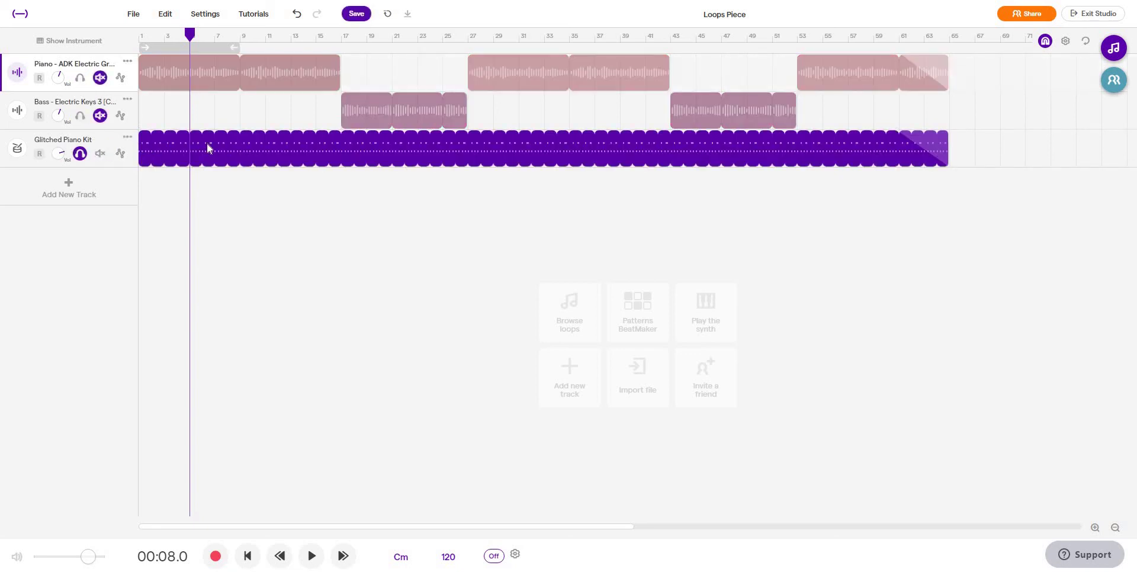
left_click(147, 41)
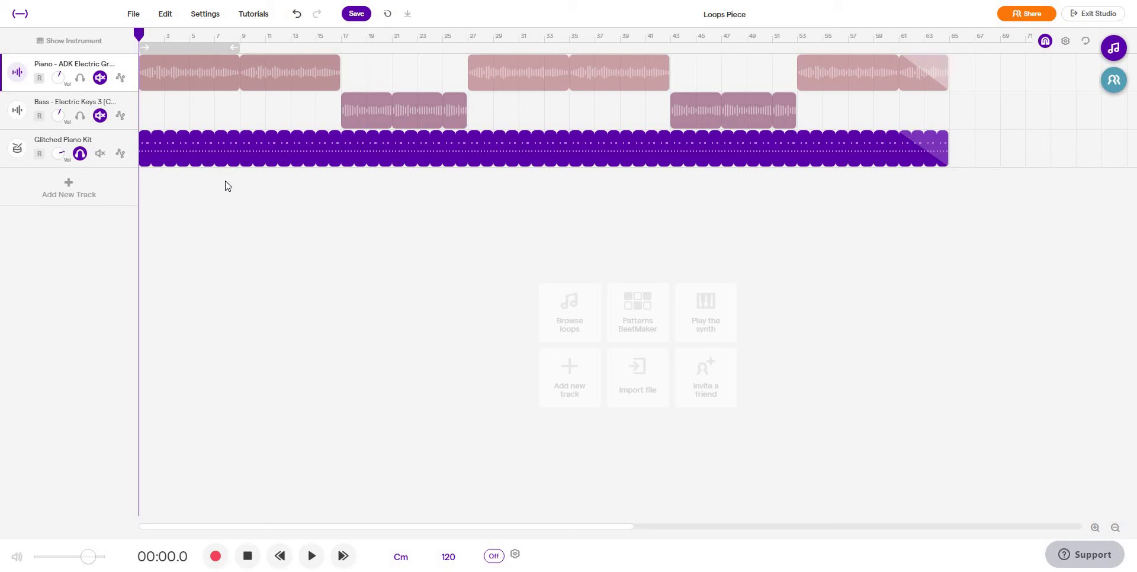
left_click(312, 554)
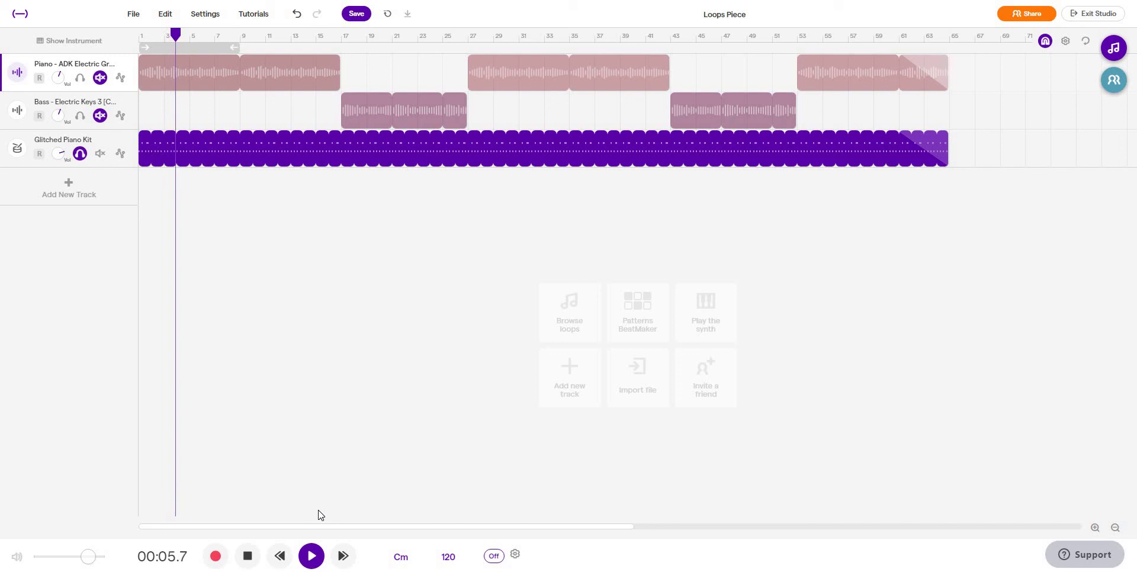
left_click(247, 556)
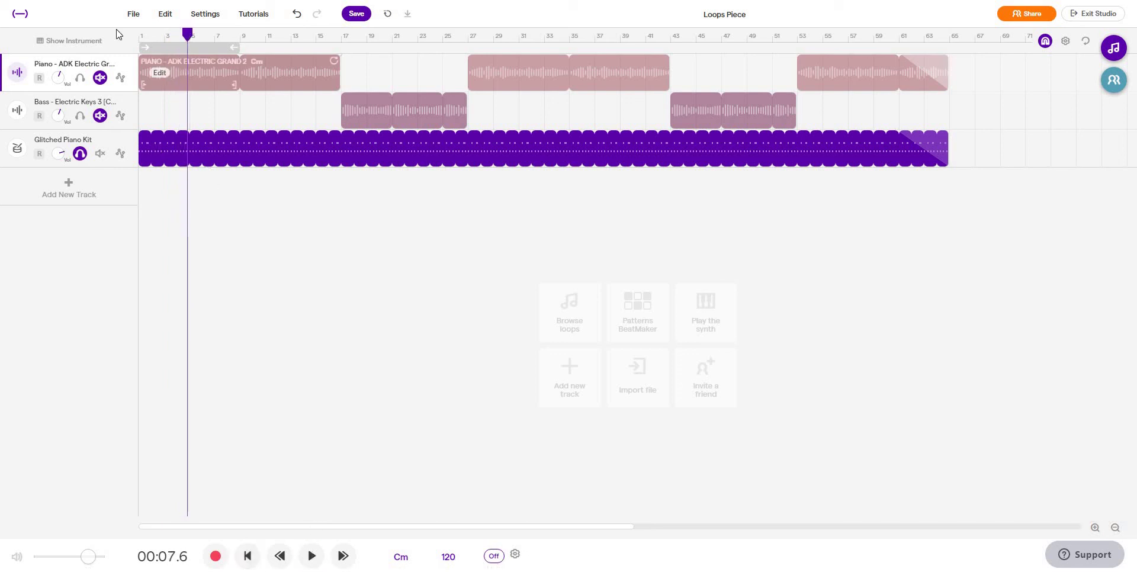
key("Return")
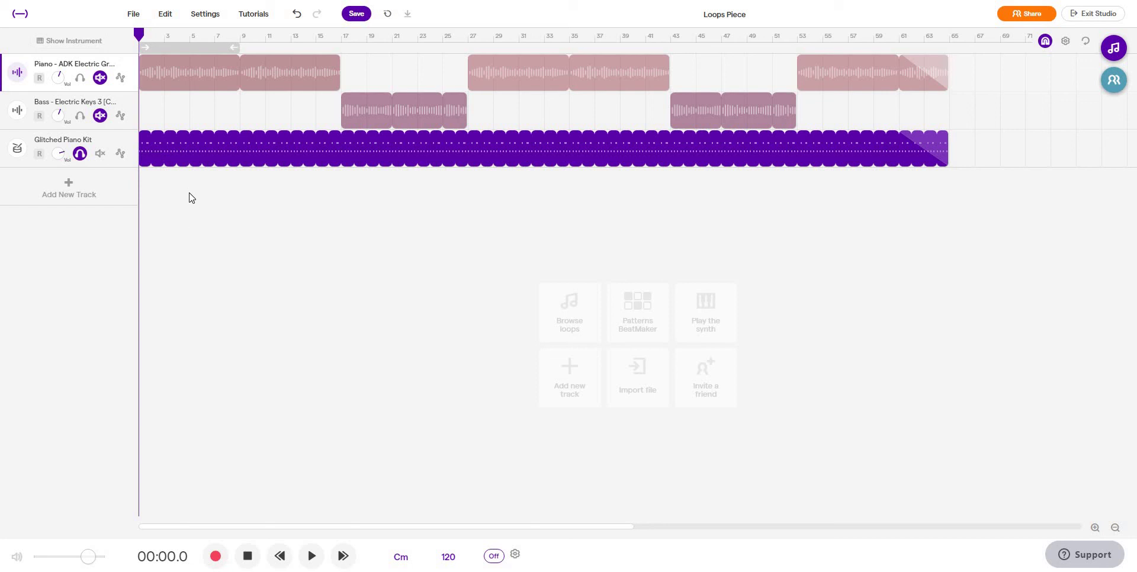
left_click(80, 116)
Bring the piano track back into the mix and set the playhead to bar 61.
left_click(80, 78)
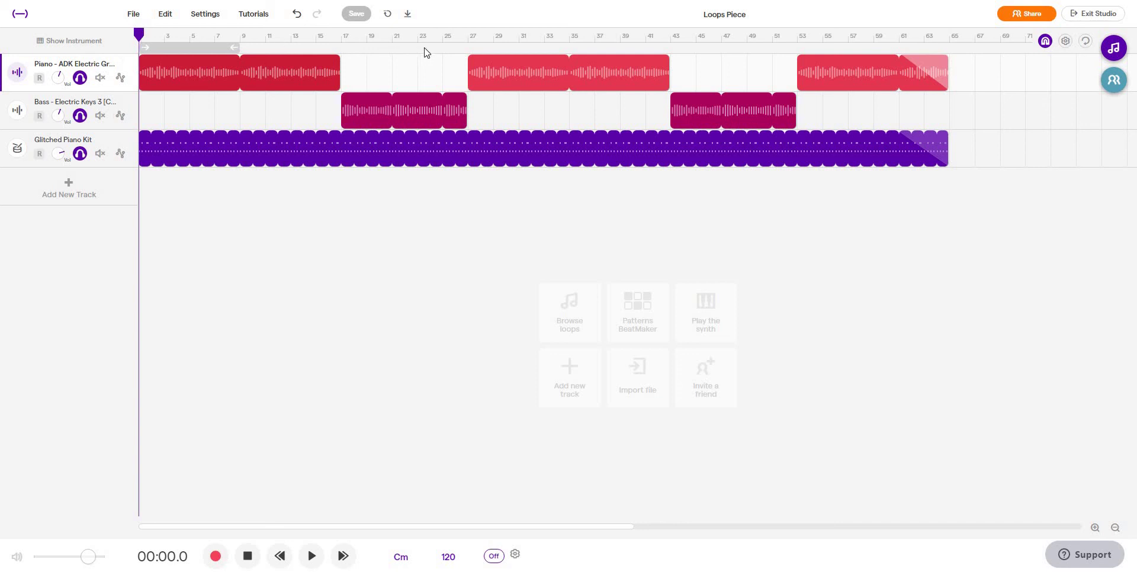
left_click(897, 52)
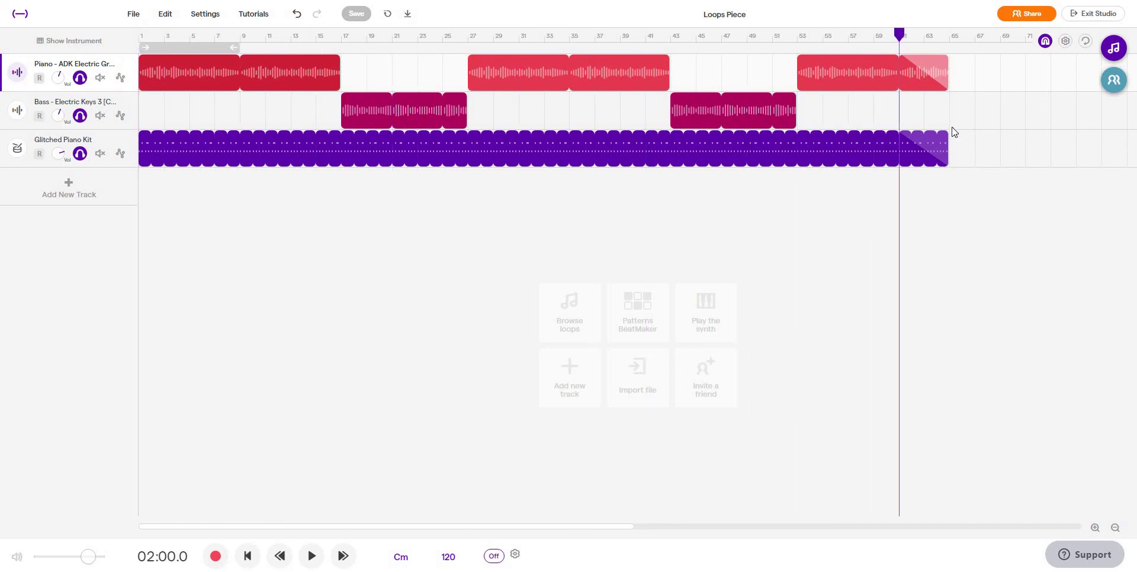
Commit the piano and Glitched Piano Kit loop repeats as solid regions.
scroll(968, 99, "up", 3)
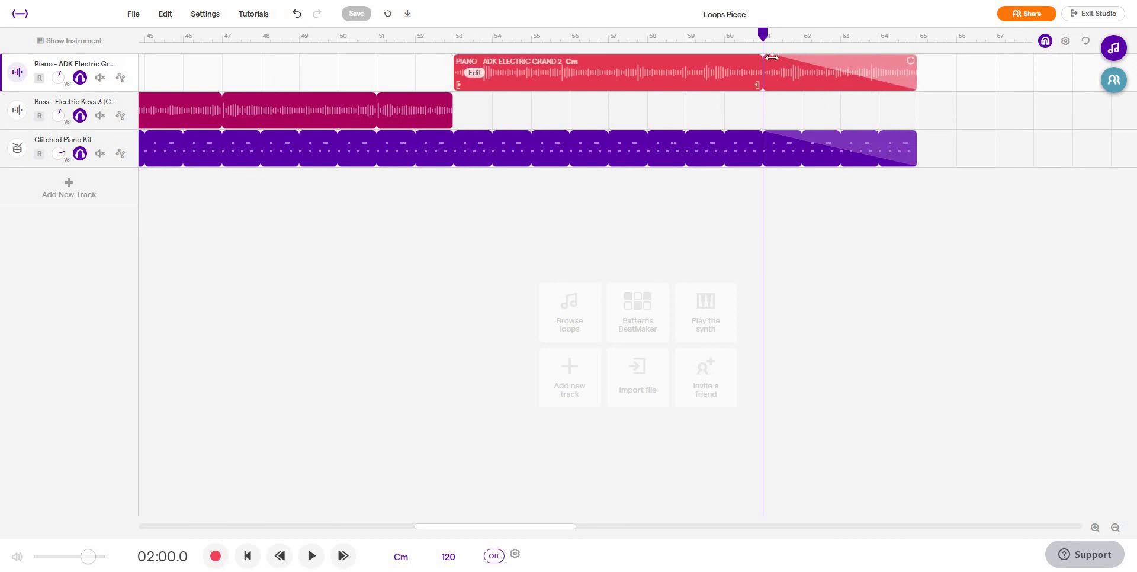
left_click_drag(771, 58, 918, 57)
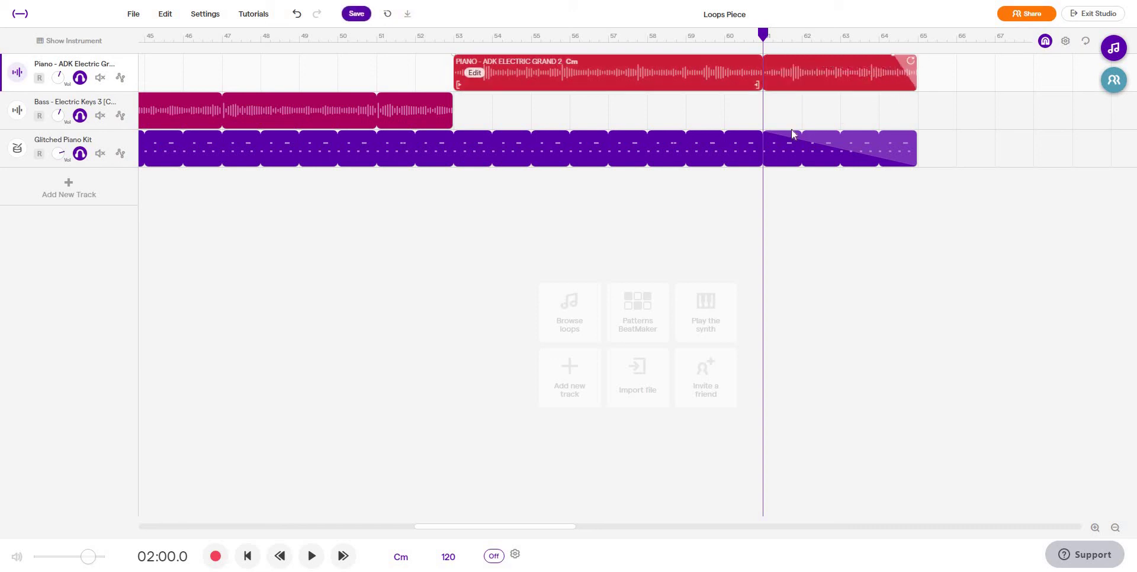
left_click(766, 137)
left_click_drag(929, 134, 926, 134)
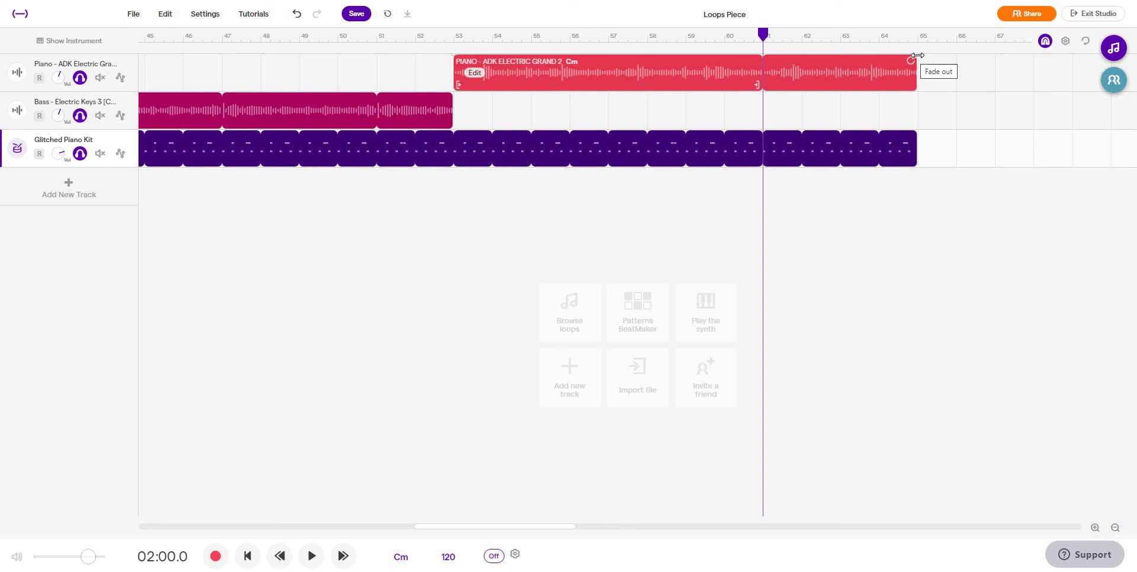
Fade the final piano region out from bar 61 to its end at bar 65.
left_click(917, 55)
left_click_drag(917, 55, 861, 55)
left_click_drag(790, 51, 765, 52)
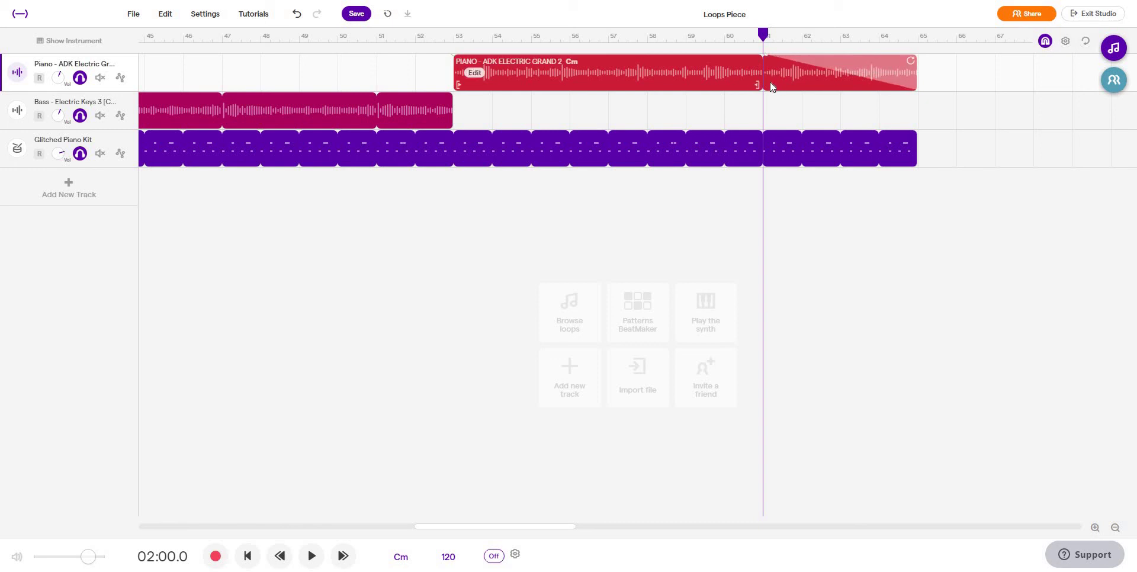
Fade the Glitched Piano Kit drum region out from bar 61 to the end.
mouse_move(818, 155)
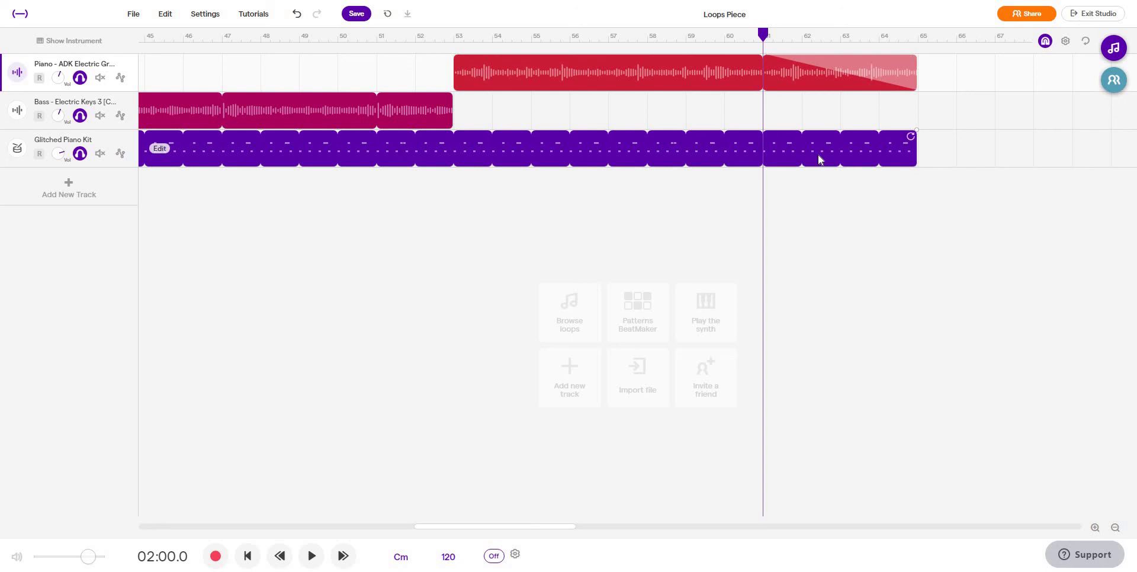
left_click(917, 129)
left_click_drag(914, 130, 764, 129)
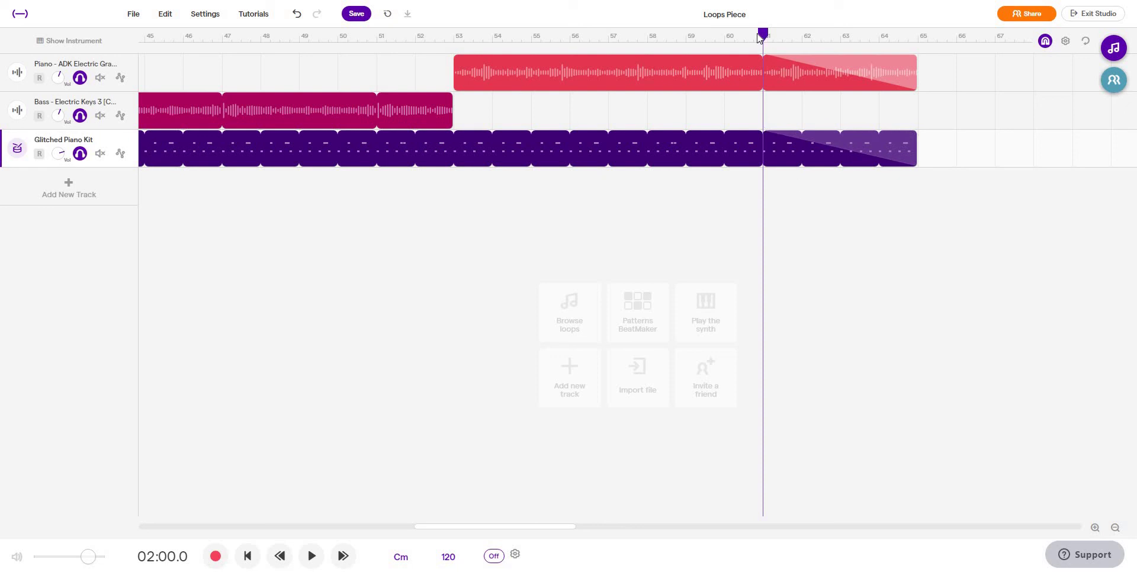
Place the playhead just past bar 60 and play the ending through both fades.
left_click(716, 35)
mouse_move(718, 39)
left_mouse_down()
mouse_move(705, 36)
mouse_move(724, 37)
left_mouse_up()
left_click(307, 556)
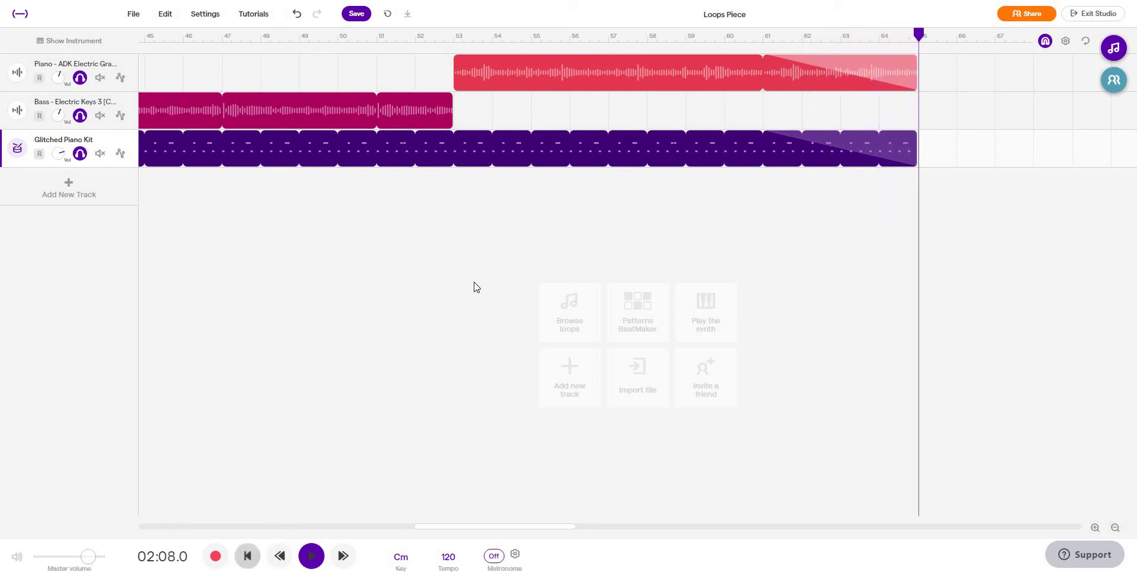
Save the Loops Piece project with the piano and Glitched Piano Kit fading out from bar 61.
scroll(480, 287, "down", 3)
scroll(525, 289, "down", 5)
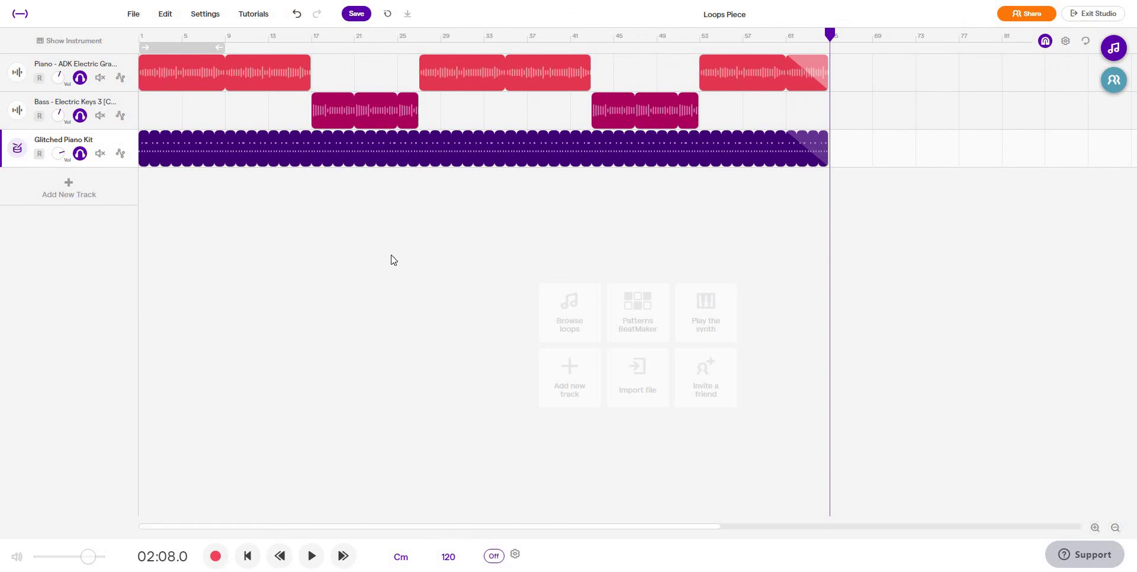
left_click(363, 15)
scroll(546, 196, "up", 3)
left_click_drag(477, 536, 403, 366)
scroll(431, 411, "down", 3)
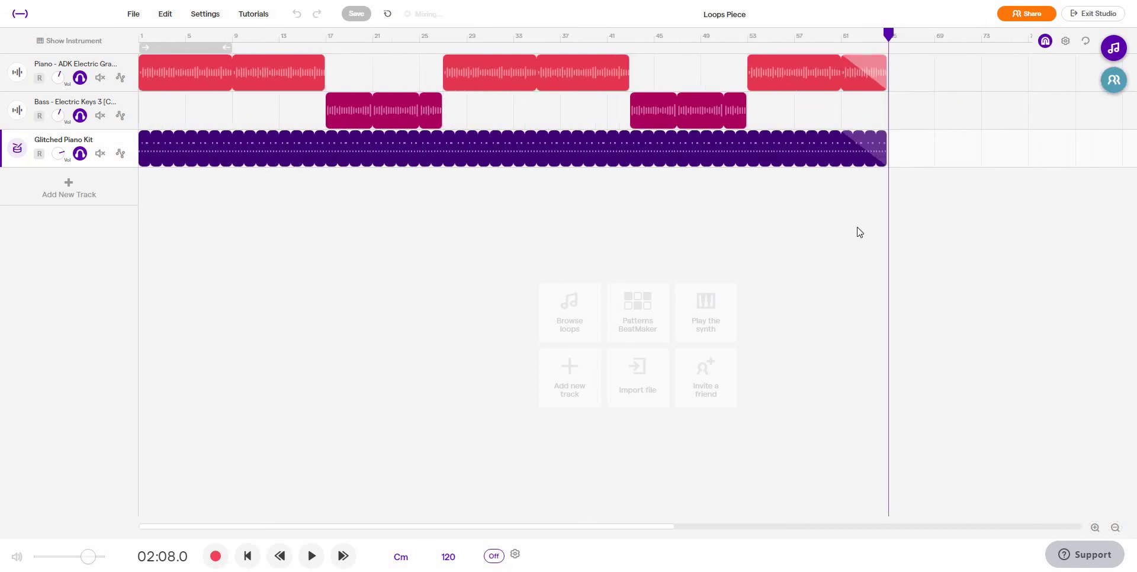